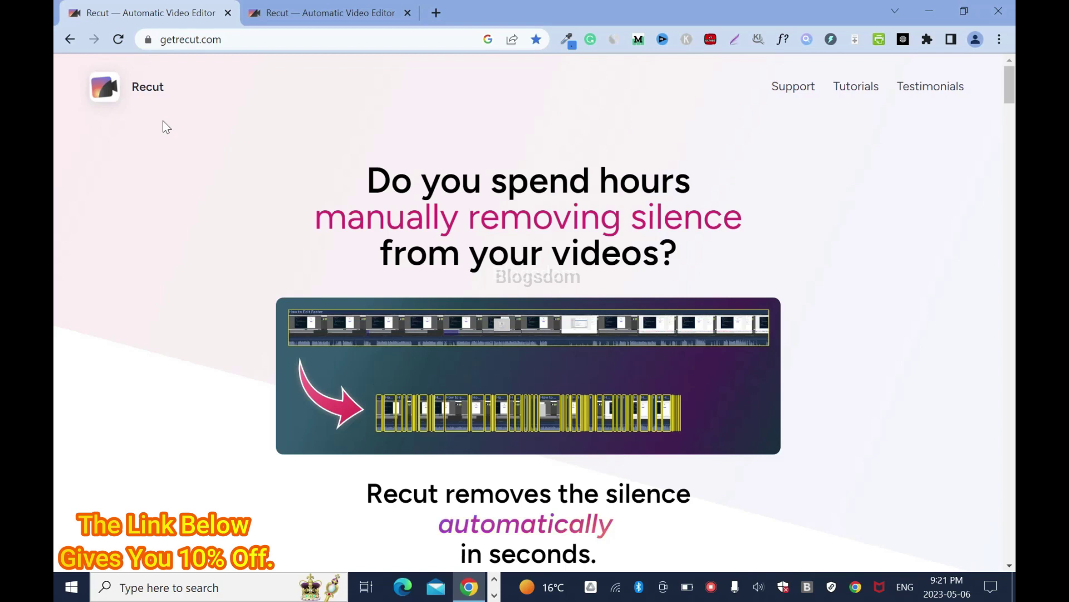
Step: Scroll down to Recut's Buy Now pricing and switch to the tab with the discounted offer
drag(1010, 89, 1012, 195)
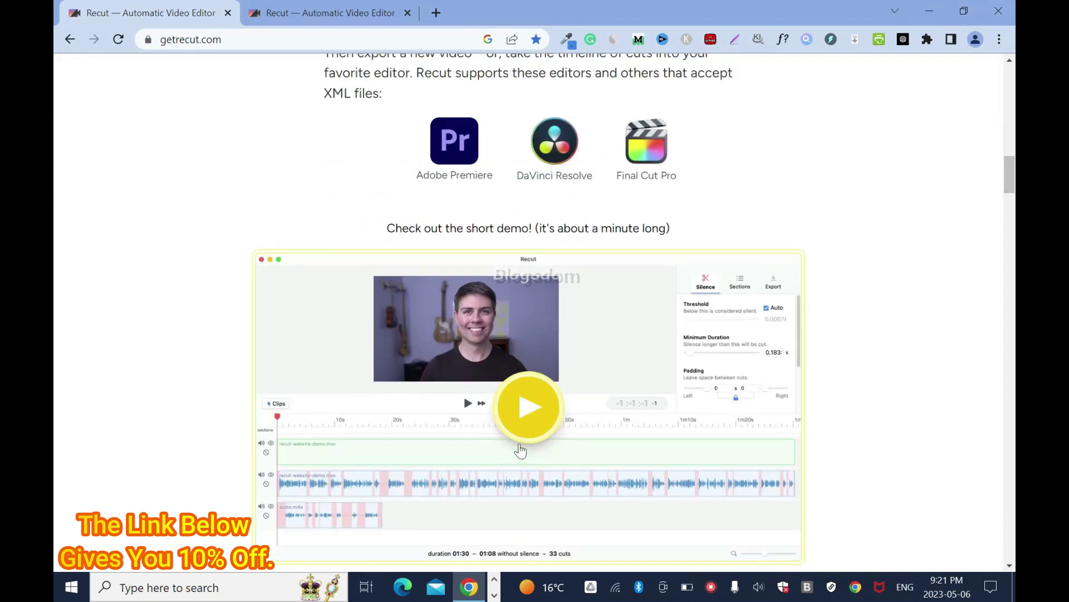
scroll(1007, 183, down, 5)
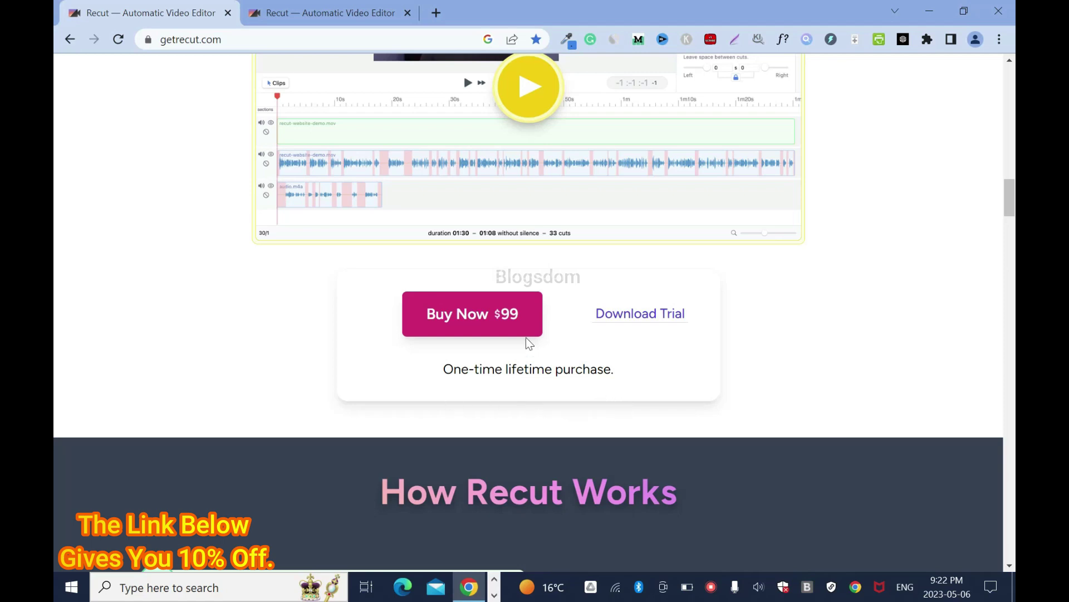
key(ctrl+Tab)
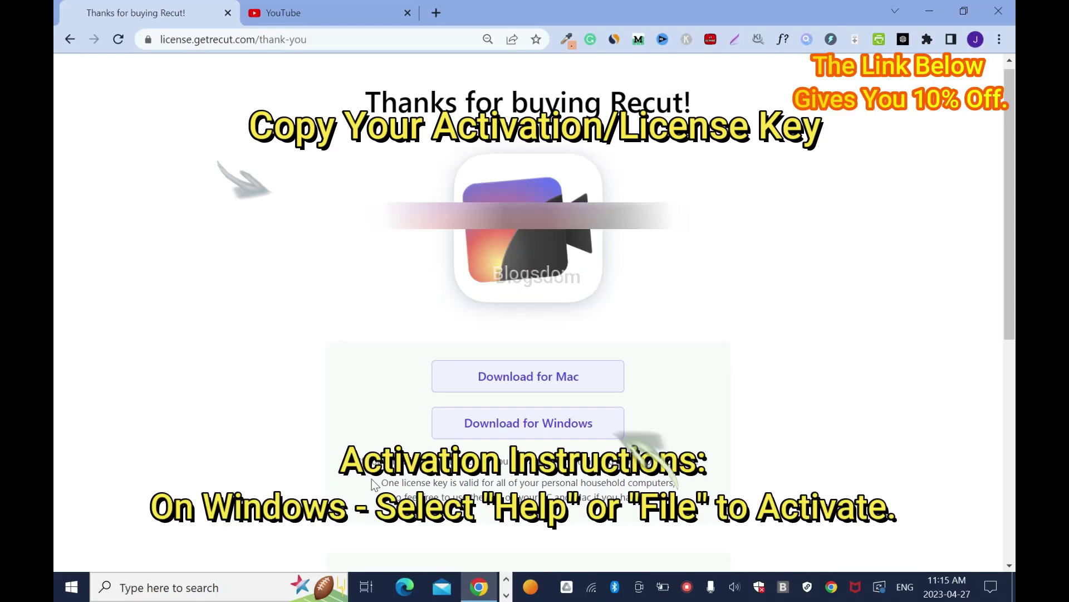
Step: Download the Recut_3.5.2_x64 .msi Windows installer and run it from Chrome's download bar
scroll(373, 483, down, 7)
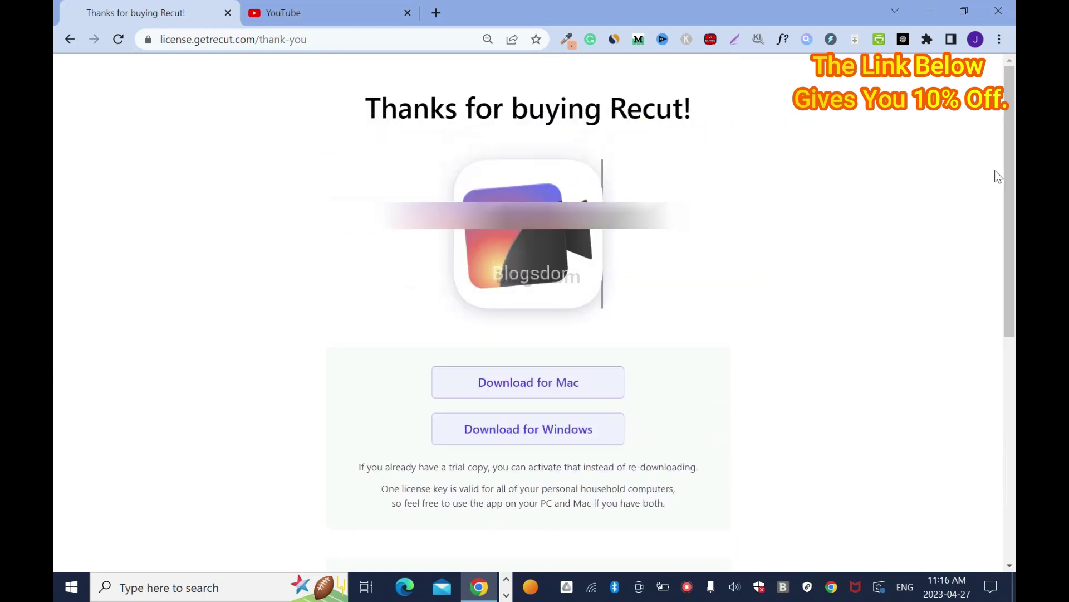
click(598, 435)
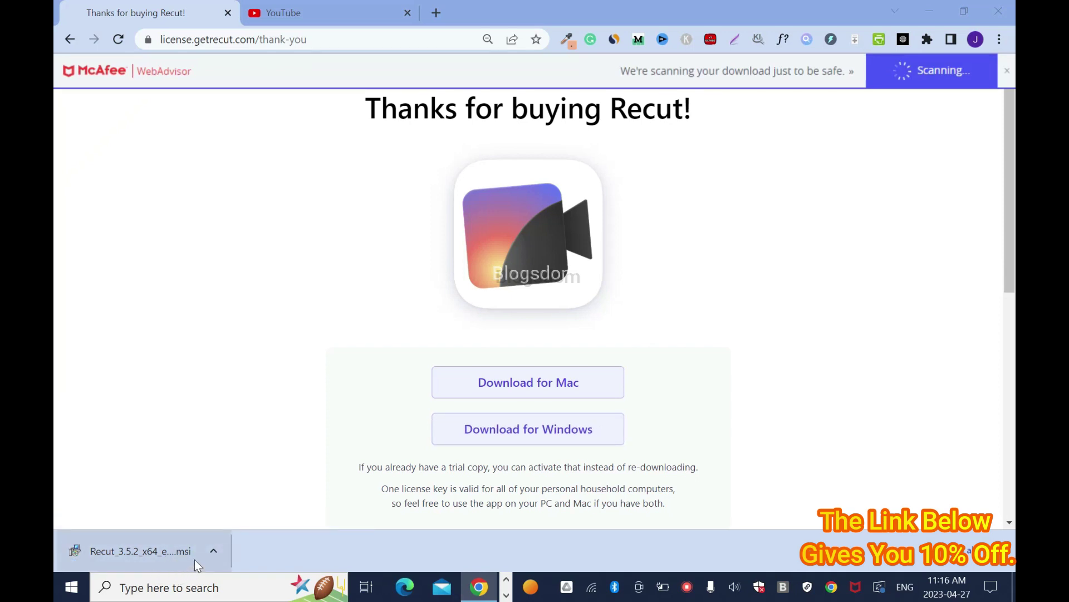
click(214, 551)
click(238, 455)
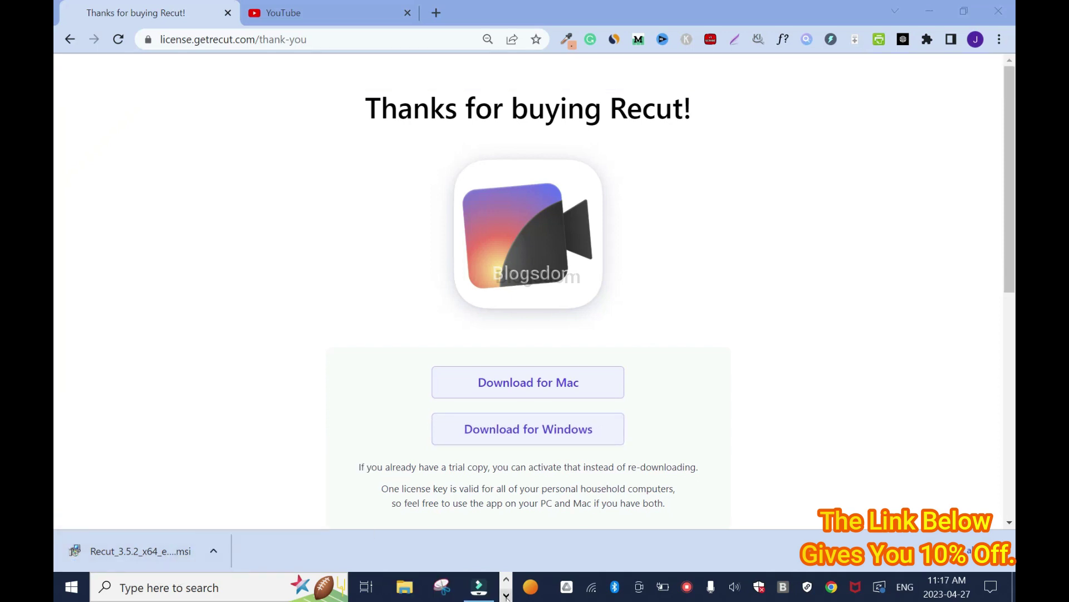
Step: Run the Recut Setup Wizard, keeping the default C:\Program Files\Recut\ folder, and start installing
click(406, 509)
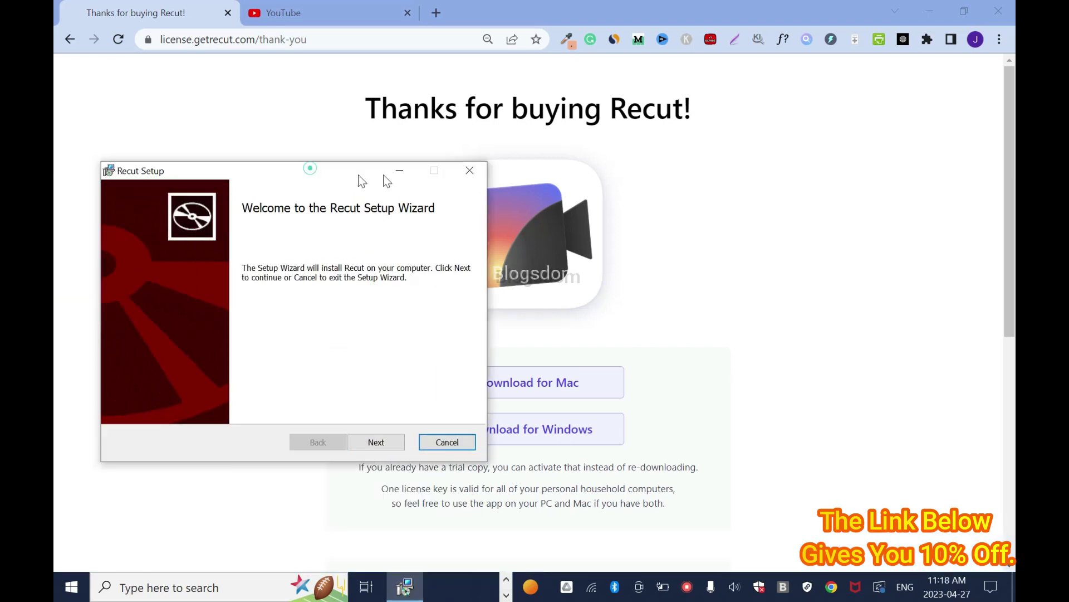
drag(358, 179, 591, 130)
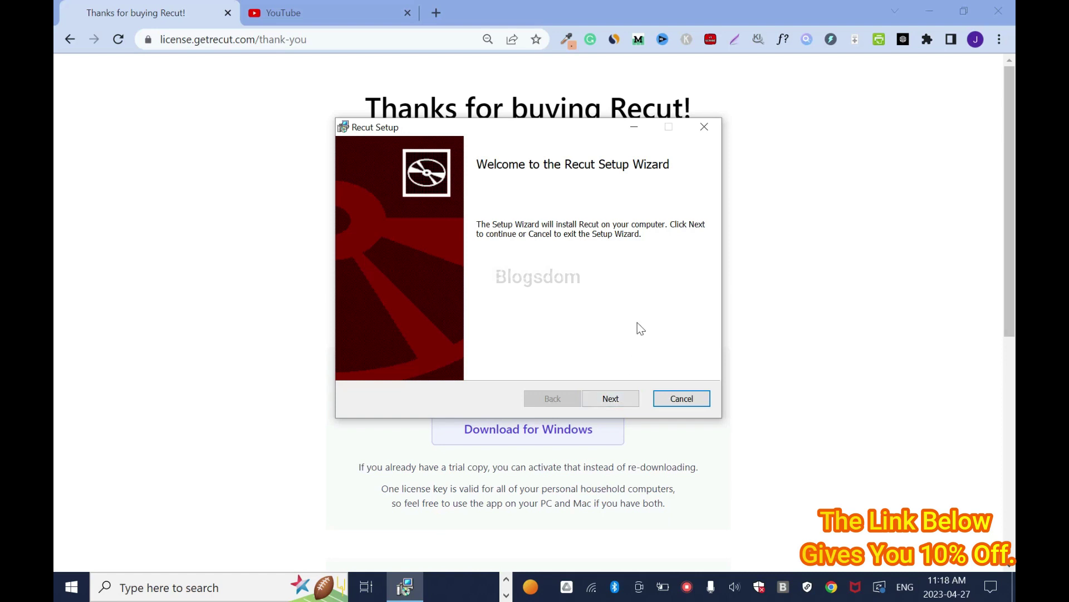
click(624, 495)
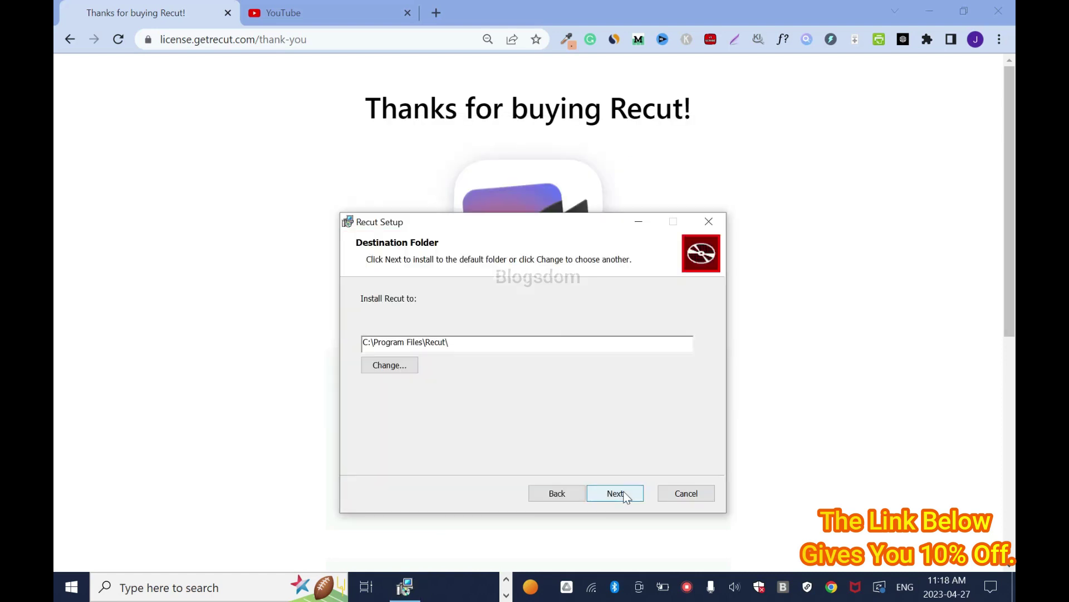
click(623, 494)
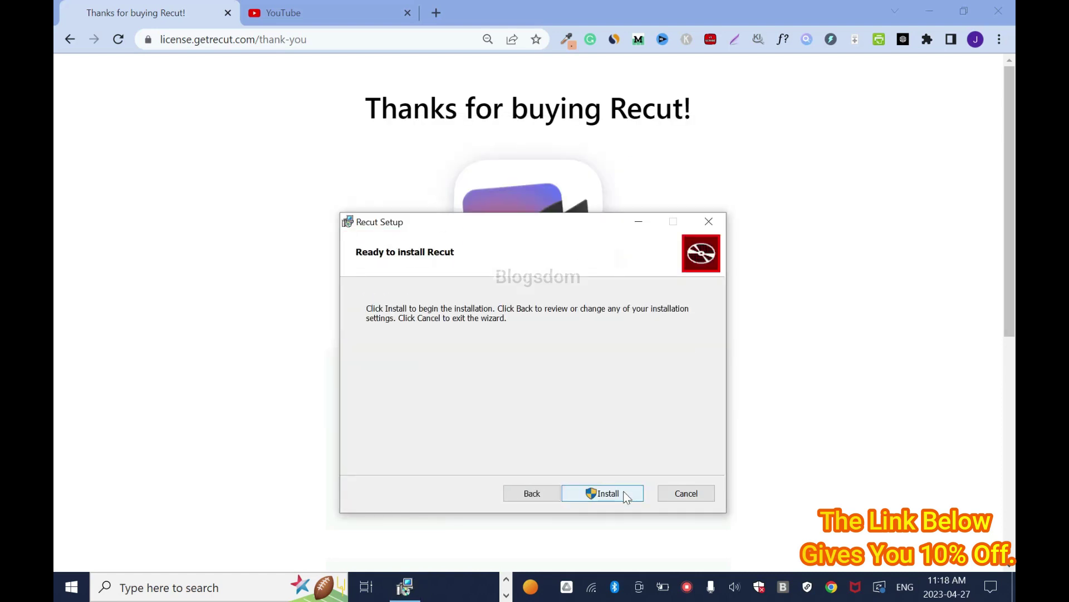
click(623, 492)
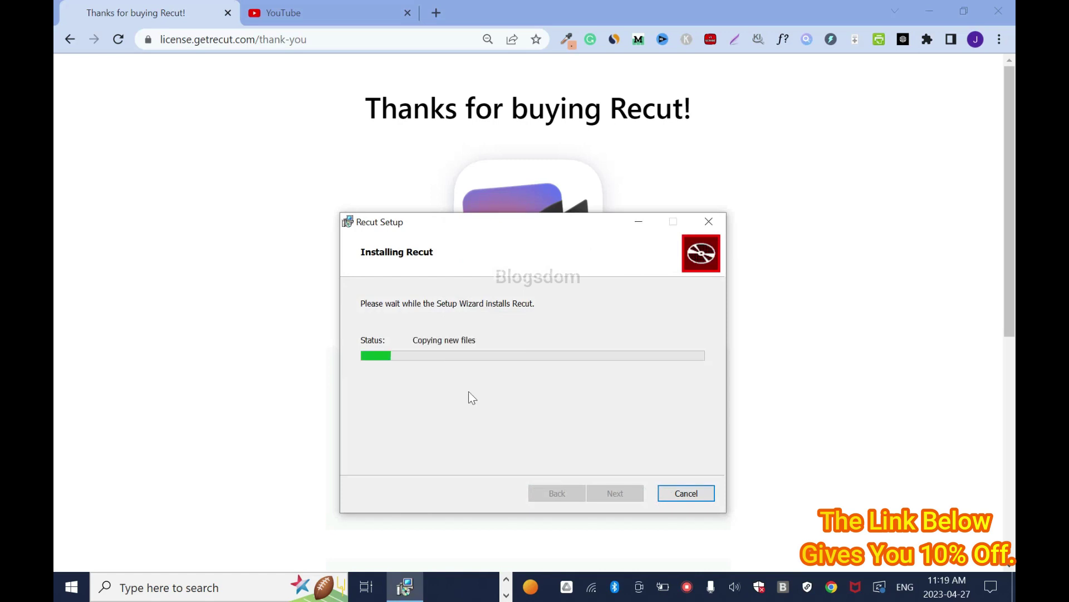
Step: Launch Recut and activate it with the purchased license key through Help > Activate Recut
click(604, 493)
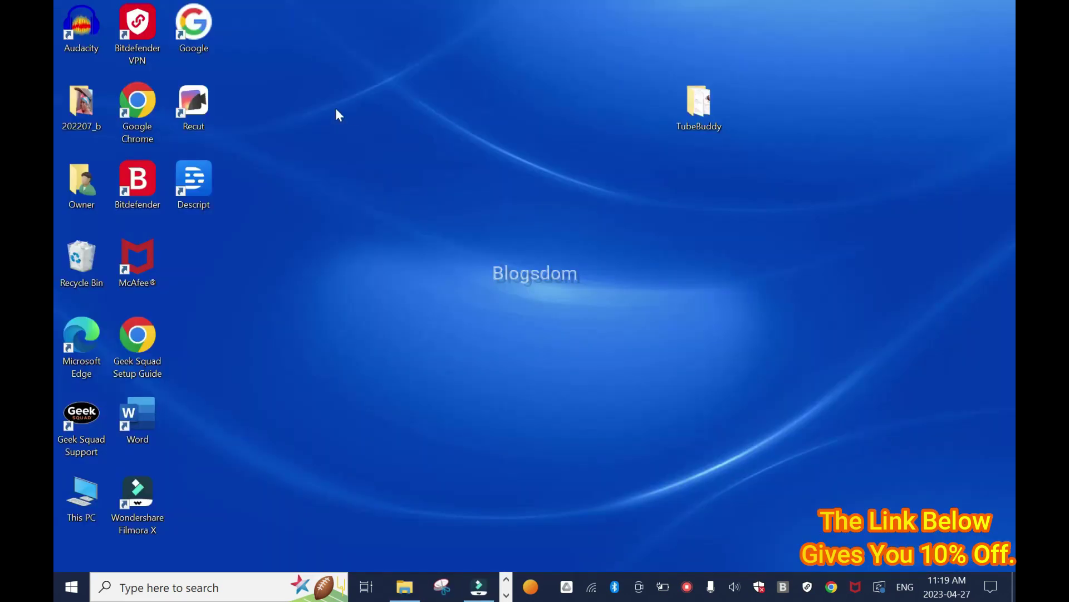
click(196, 109)
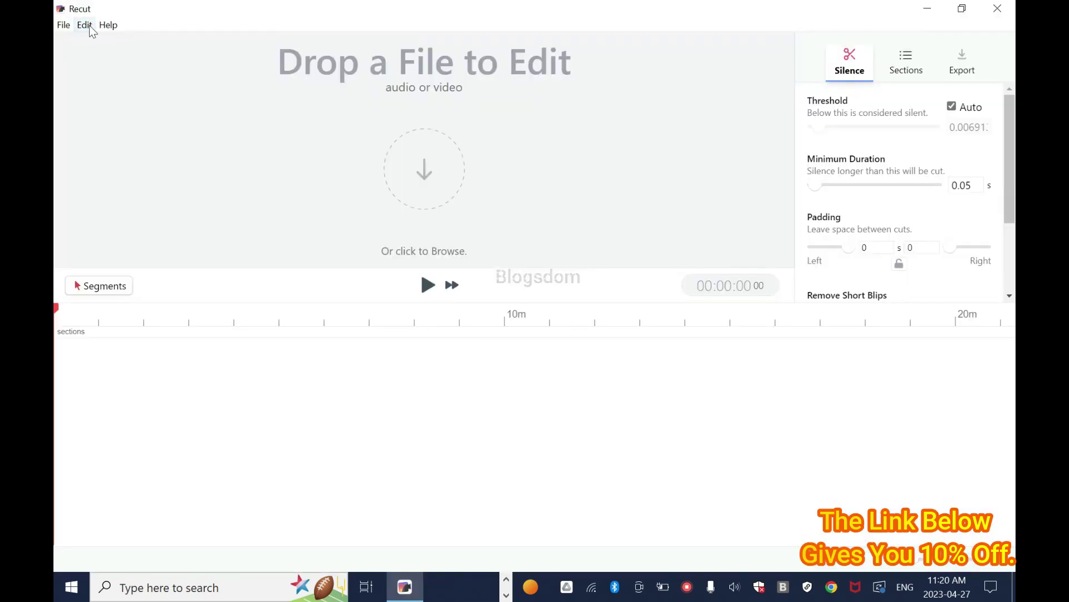
click(87, 25)
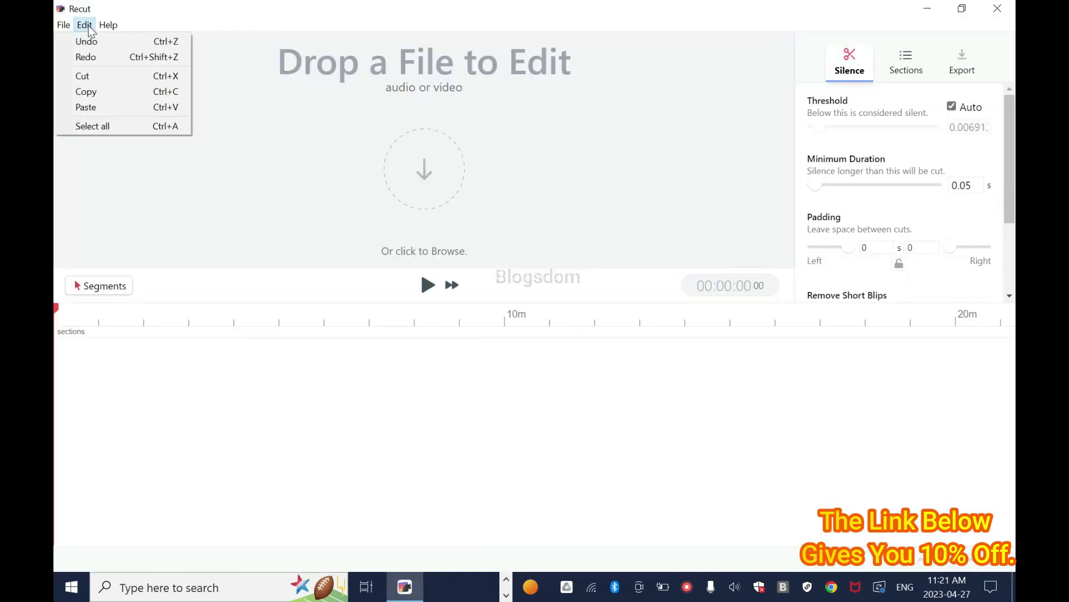
mouse_move(115, 32)
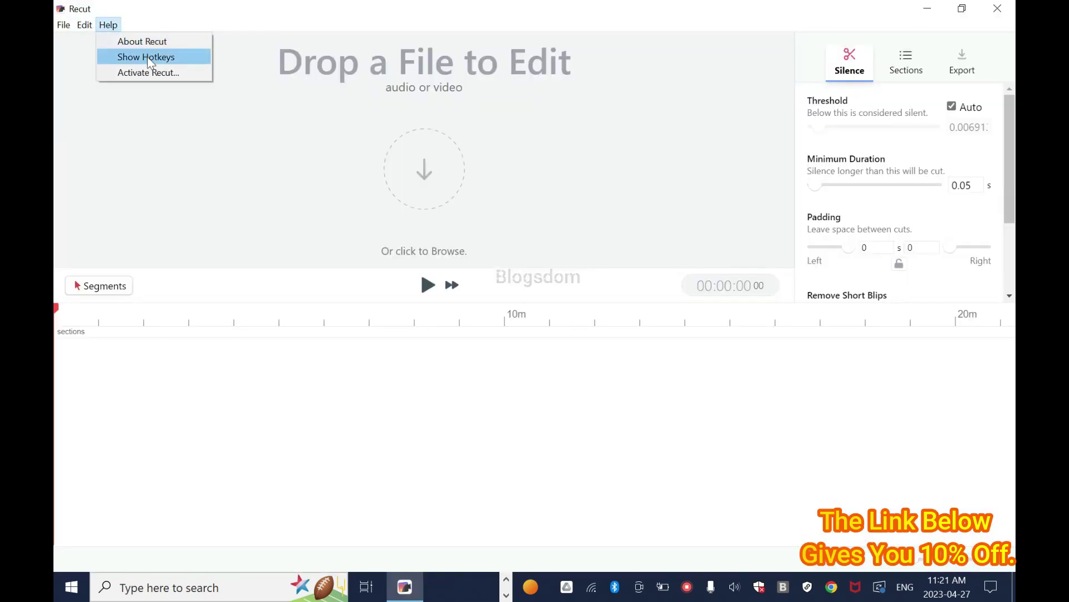
click(148, 74)
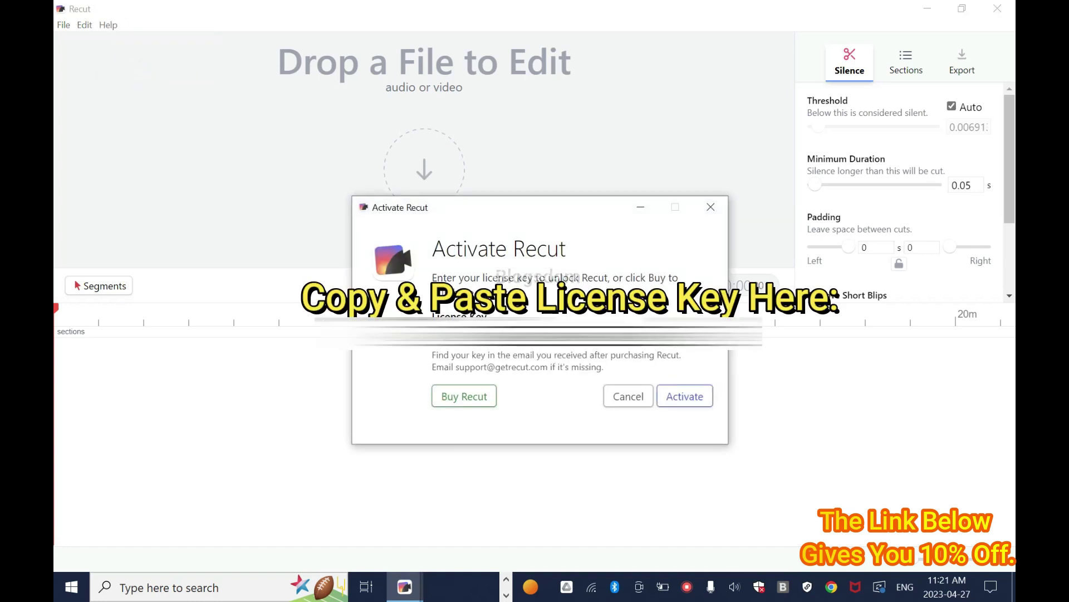
click(696, 397)
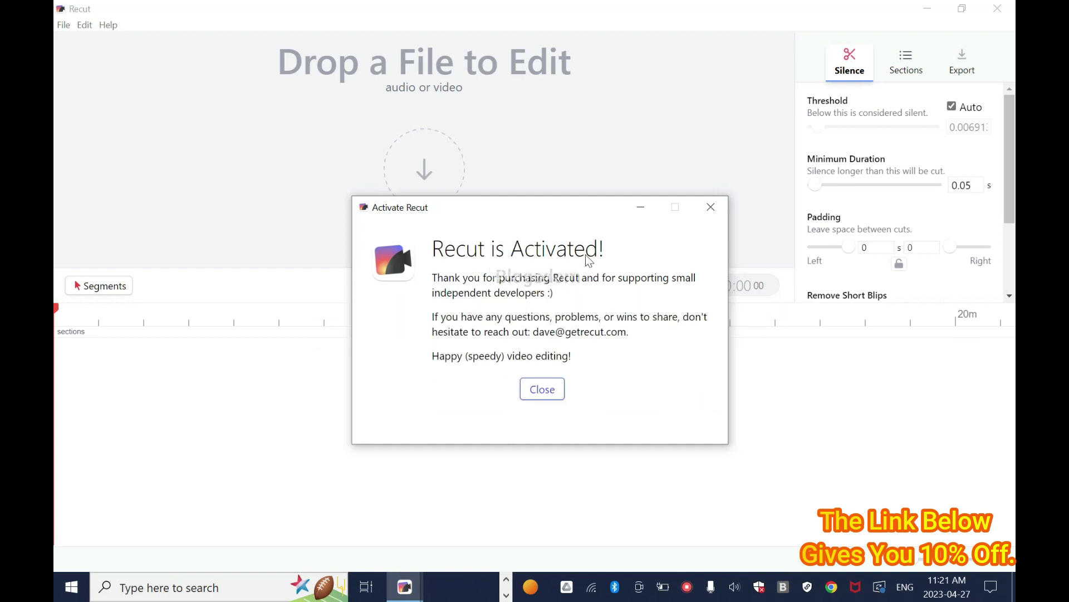
Step: Dismiss the activation confirmation and relaunch Recut from its desktop shortcut
click(543, 389)
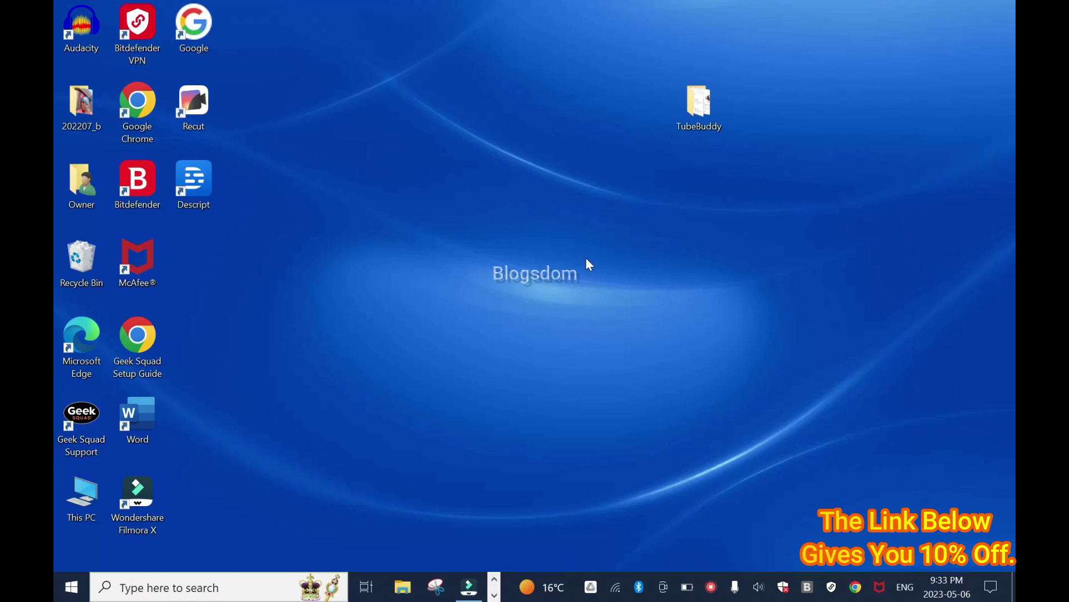
click(205, 114)
double_click(206, 114)
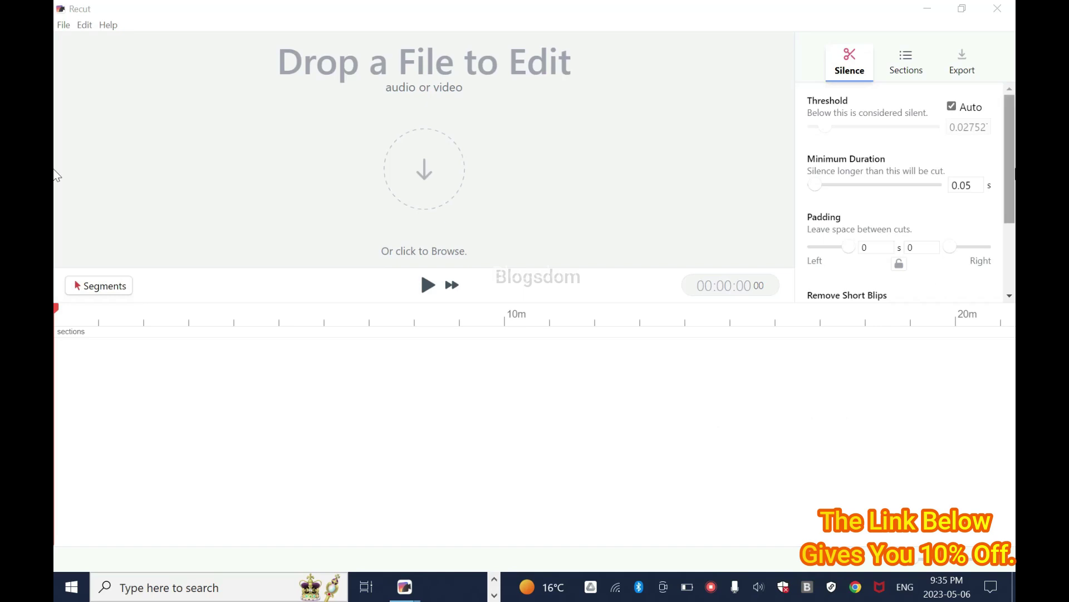
Step: Look over the Export and Silence settings and the File menu before any video is loaded
click(967, 73)
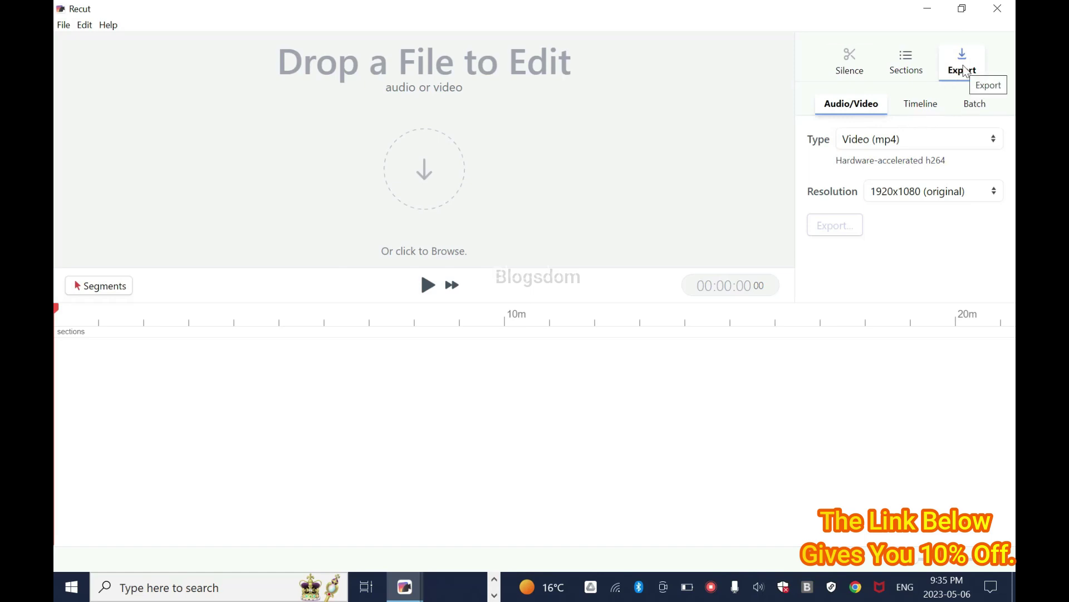
click(850, 61)
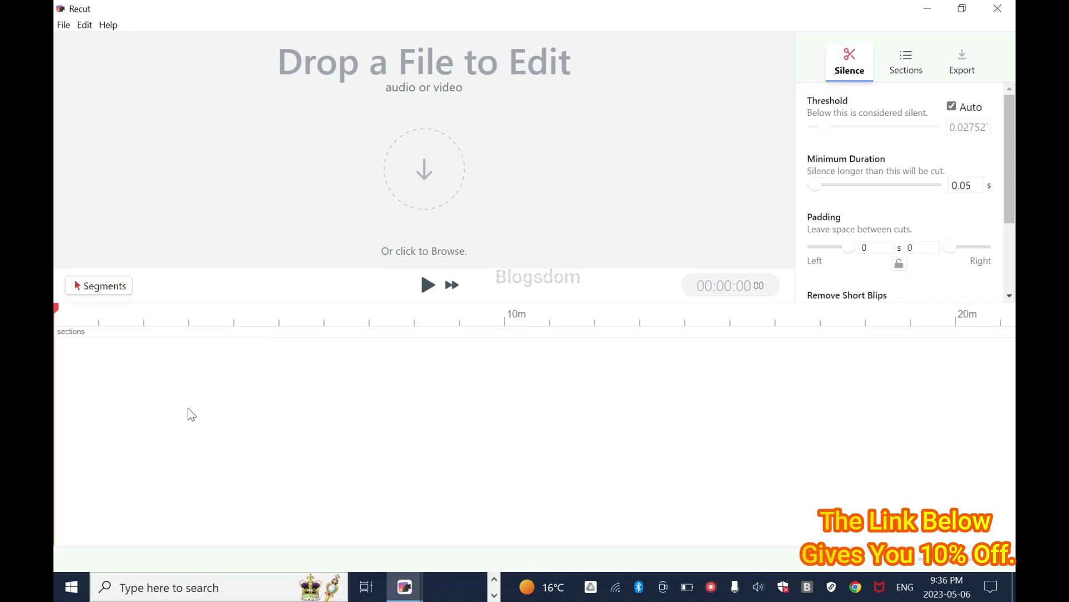
click(63, 26)
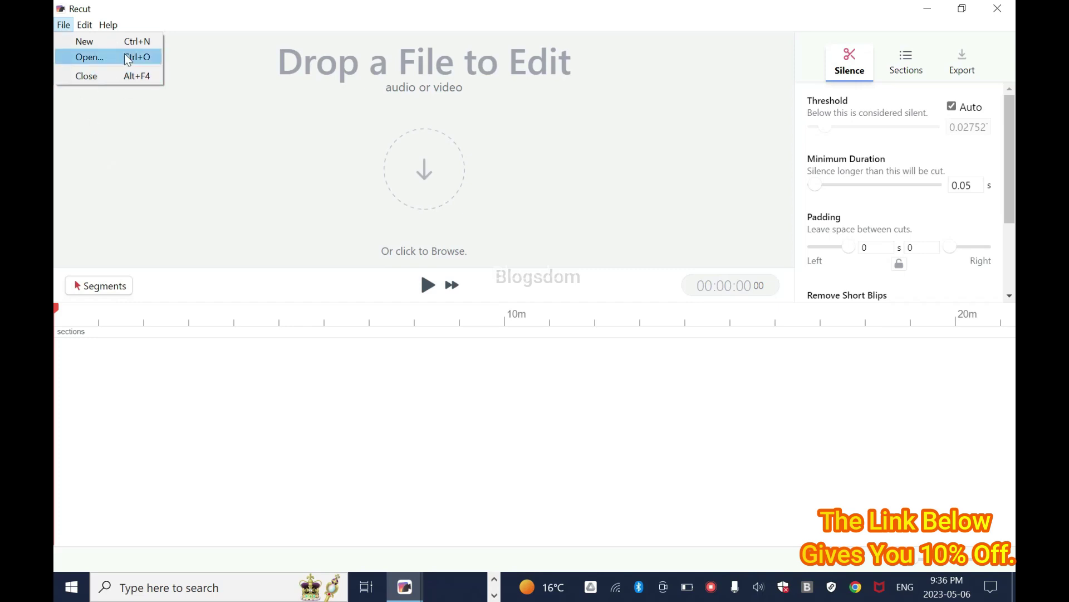
click(239, 373)
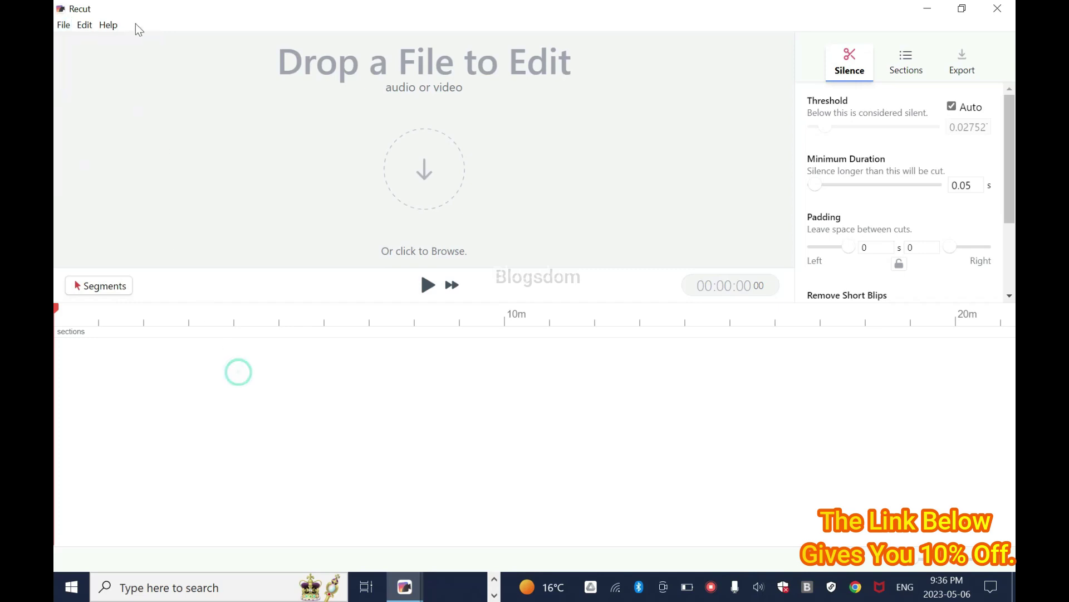
Step: Load Recut Video Editor Test.mp4, giving 00:09 without silence out of 00:32 across 5 cuts
click(109, 26)
click(426, 180)
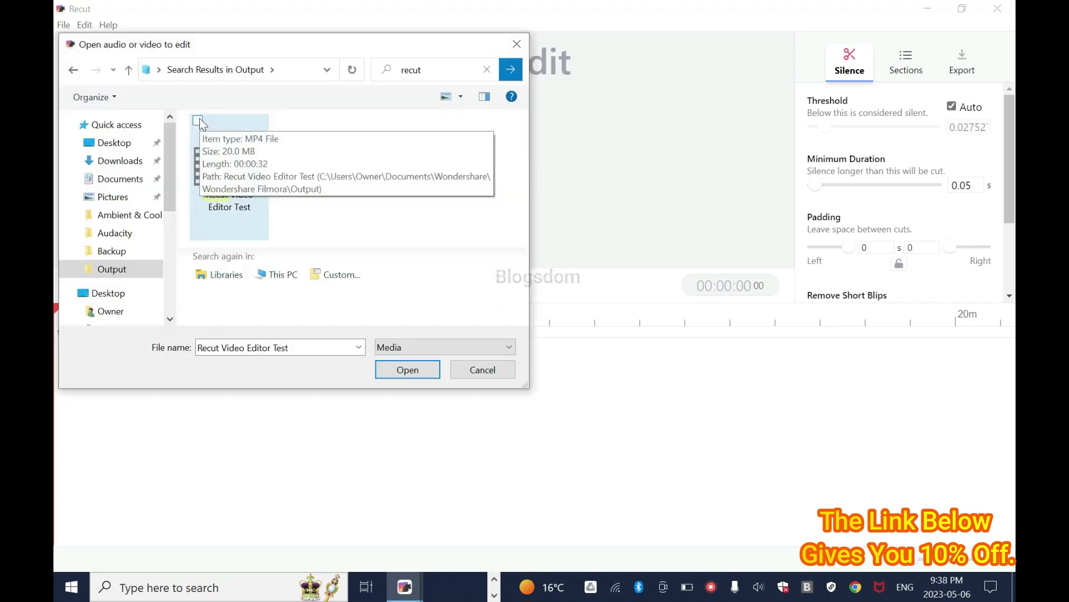
click(417, 372)
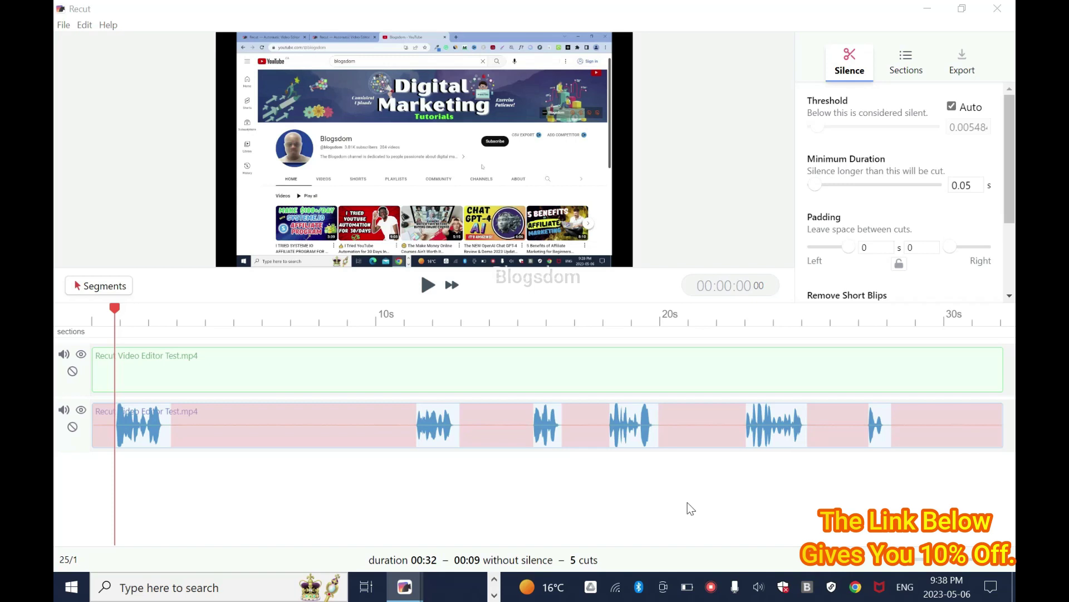
Step: Set Padding Left and Right to 0.1 s, leaving 00:11 over 5 cuts, and play the preview
key(End)
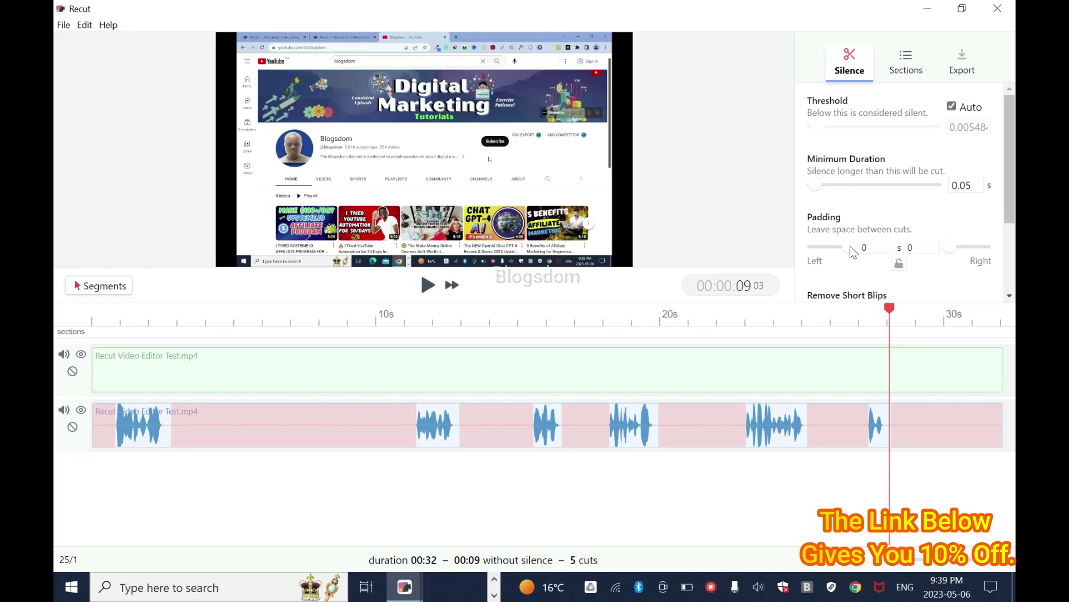
drag(851, 252, 847, 249)
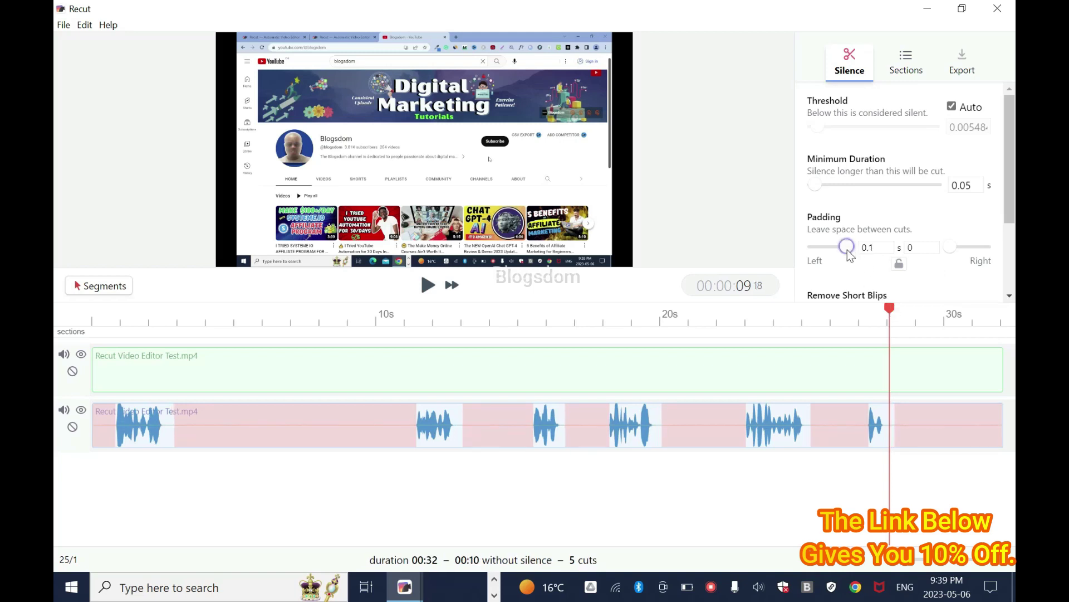
drag(954, 249, 950, 247)
drag(851, 249, 850, 248)
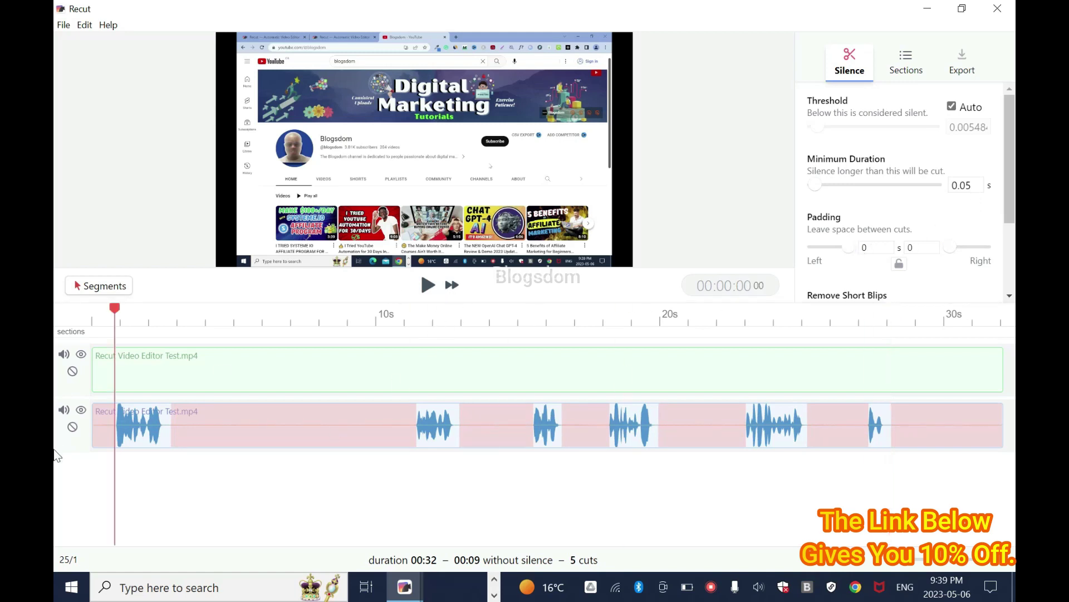
drag(849, 251, 847, 249)
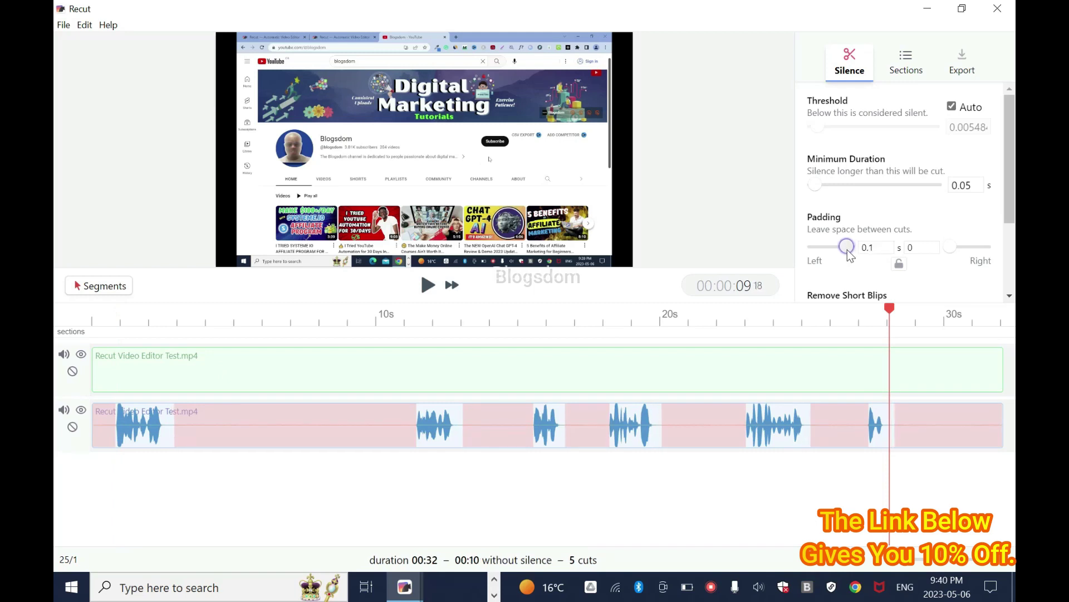
drag(951, 246, 952, 247)
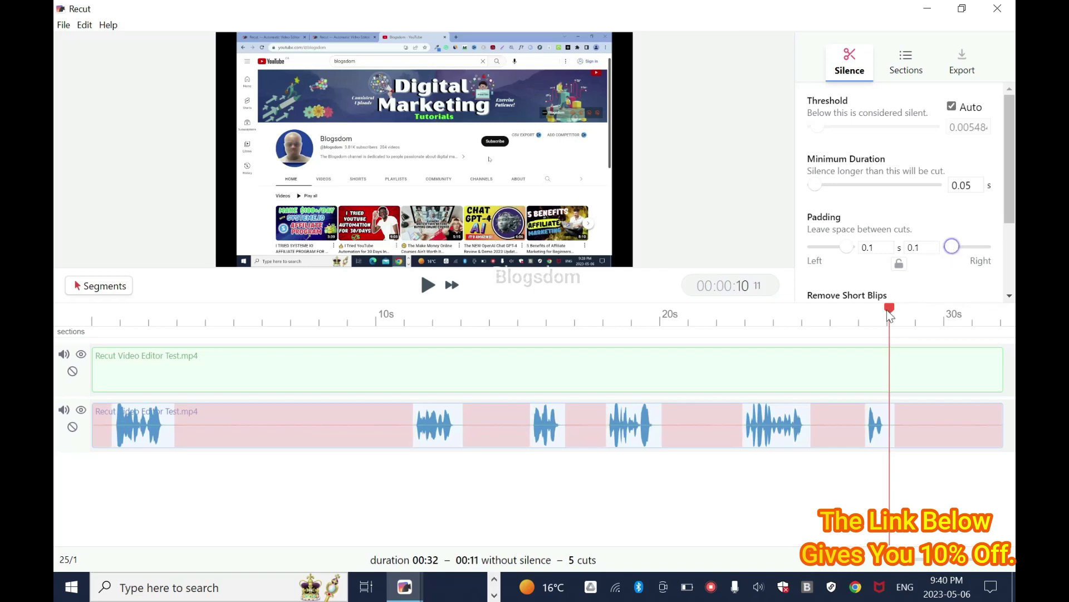
click(428, 284)
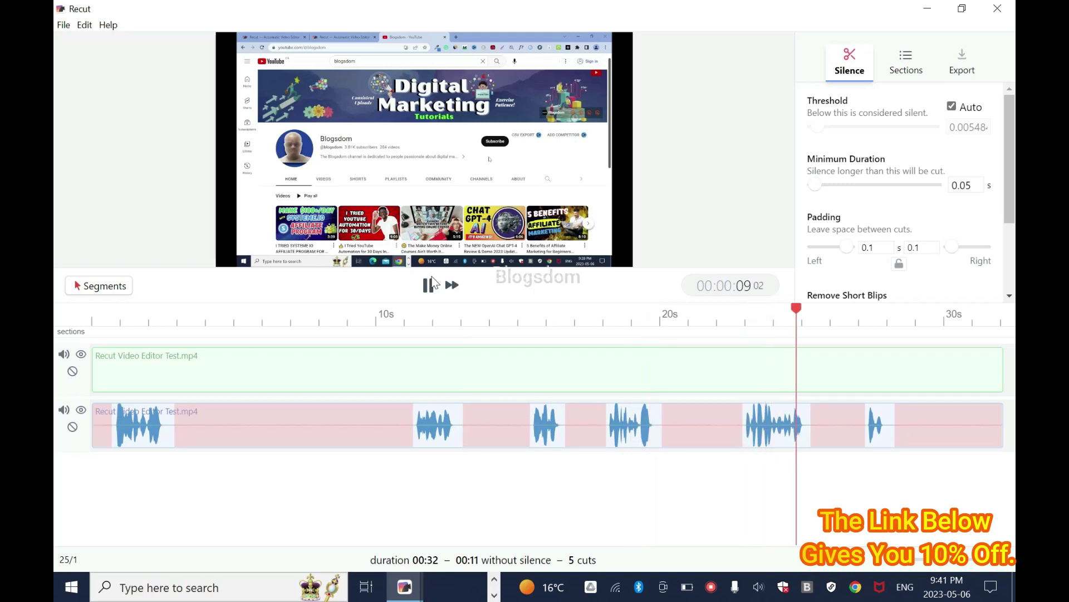
Step: Pause playback of the trimmed Recut Video Editor Test preview
click(430, 285)
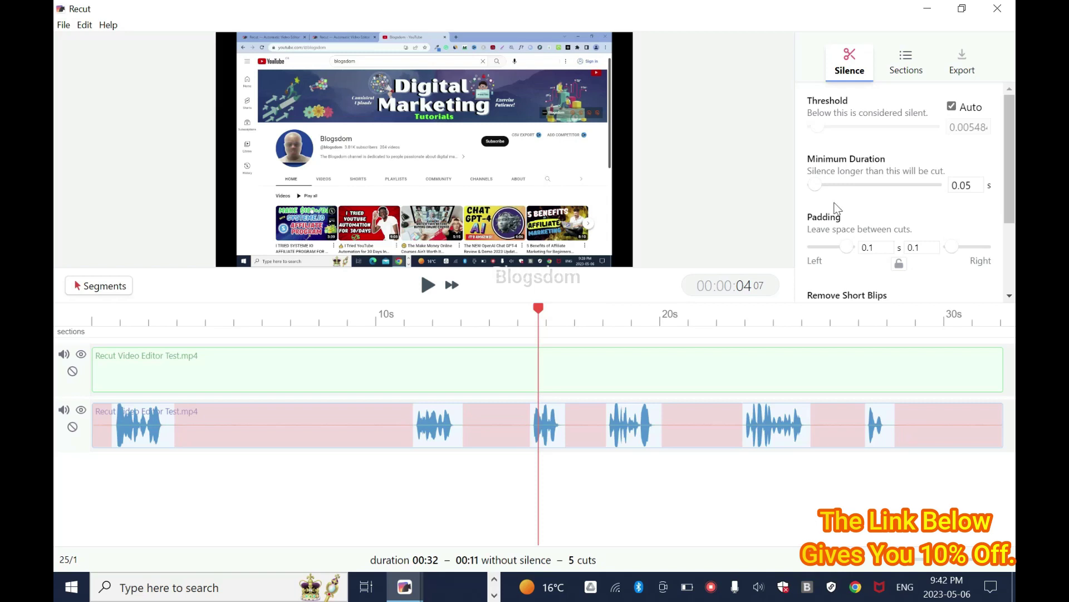
Step: Export as Video (mp4) at 1920x1080, saving Recut Video Editor Test_without_silence into Output
click(975, 59)
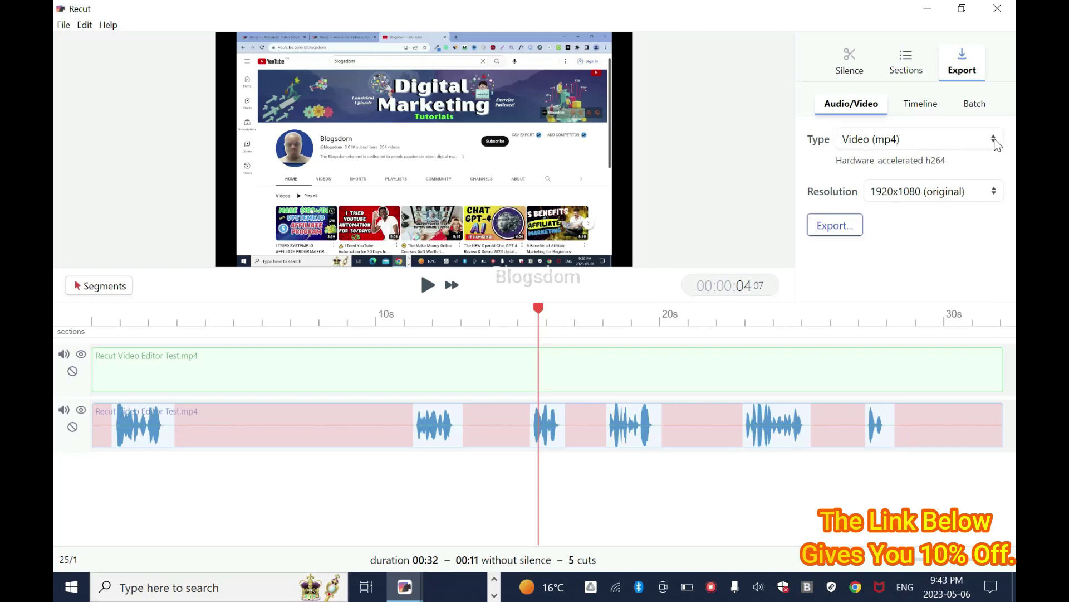
click(992, 138)
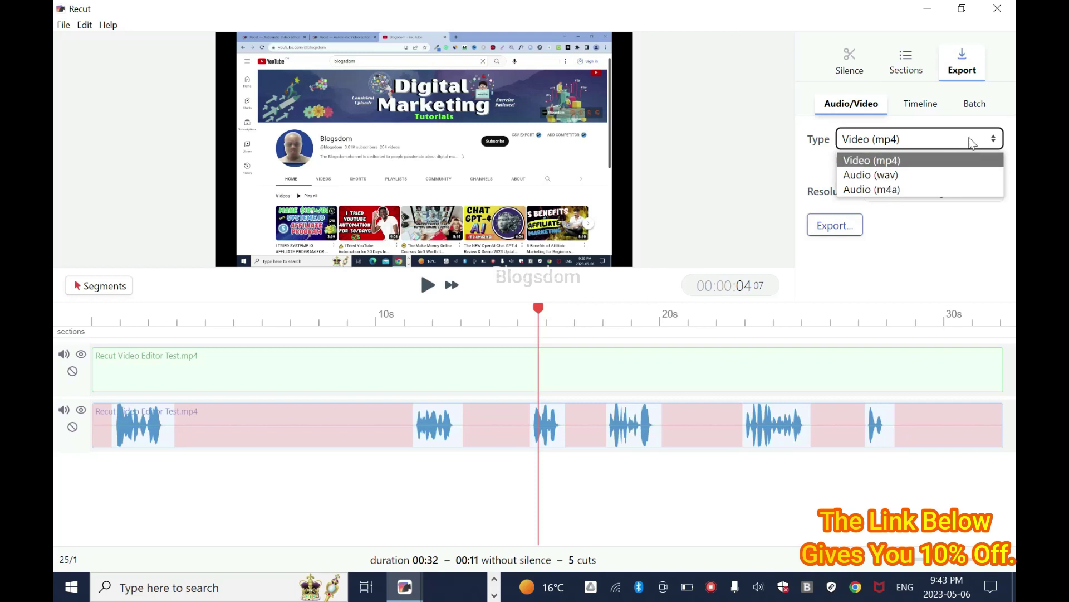
click(805, 131)
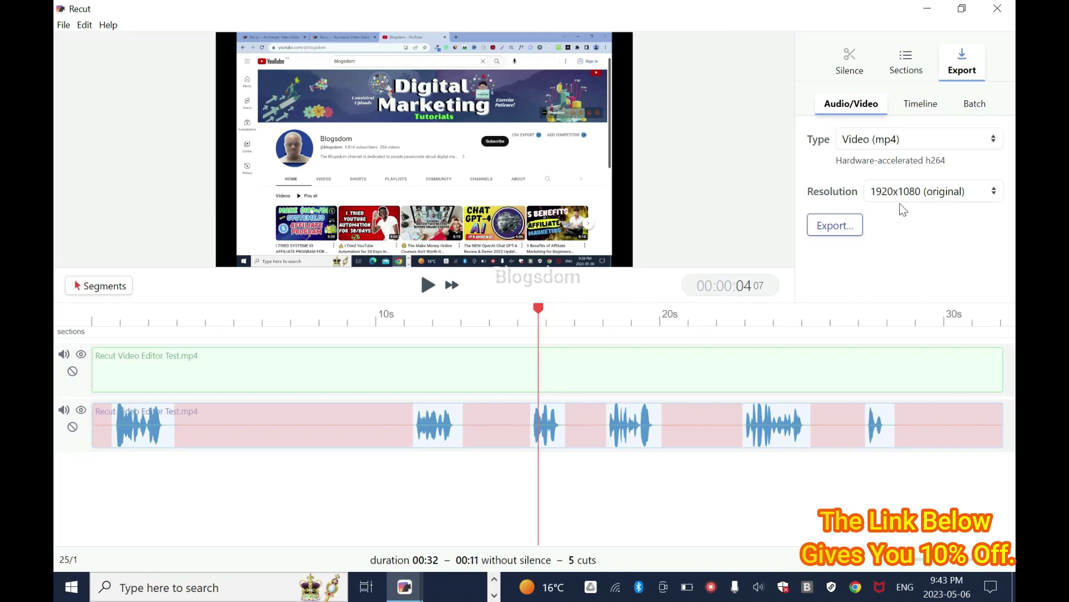
click(995, 195)
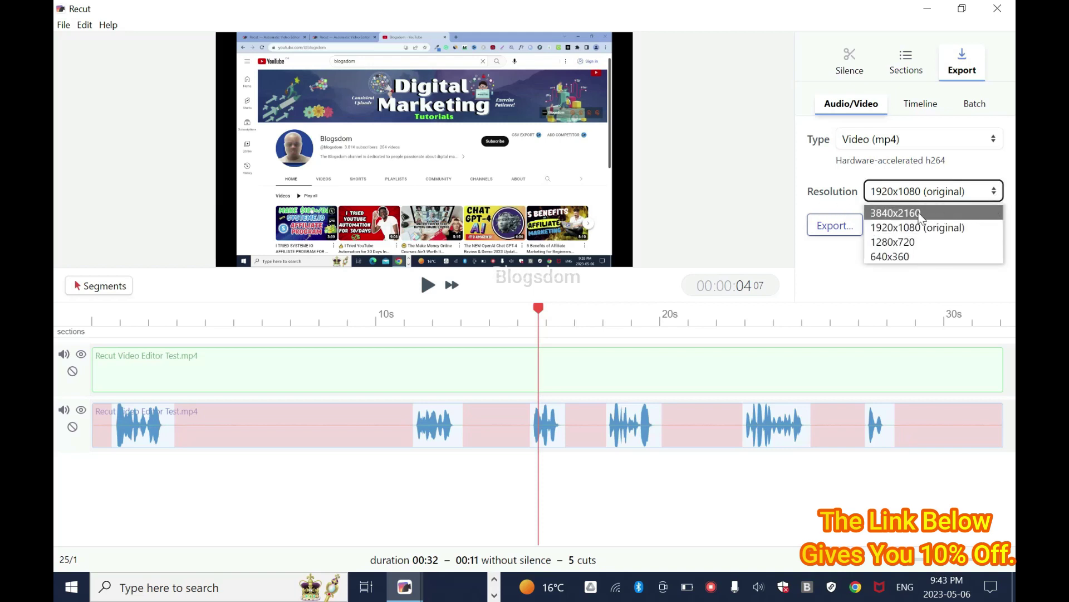
click(846, 228)
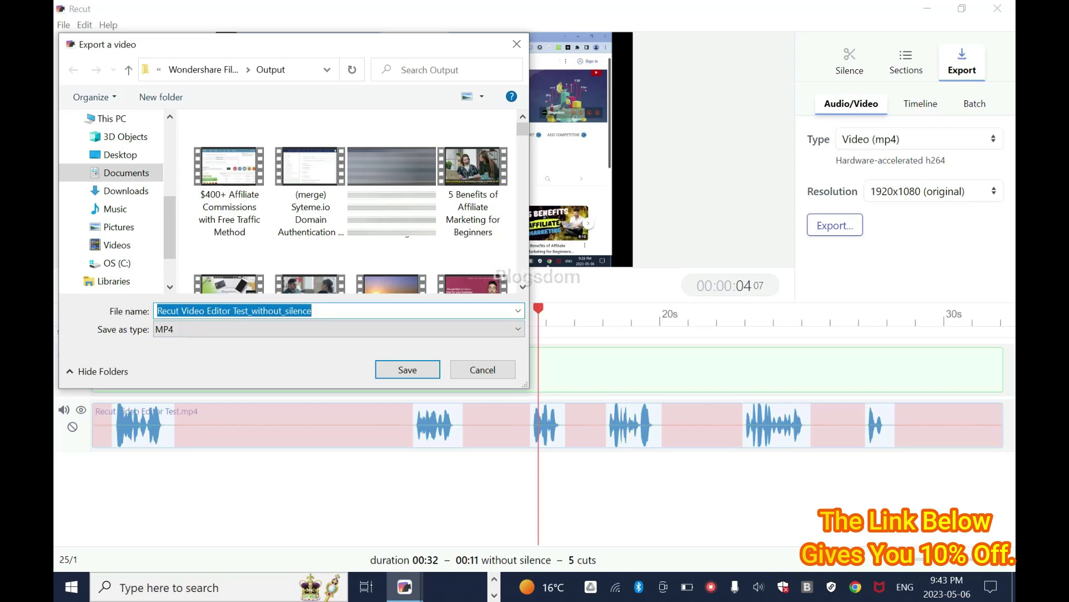
click(430, 374)
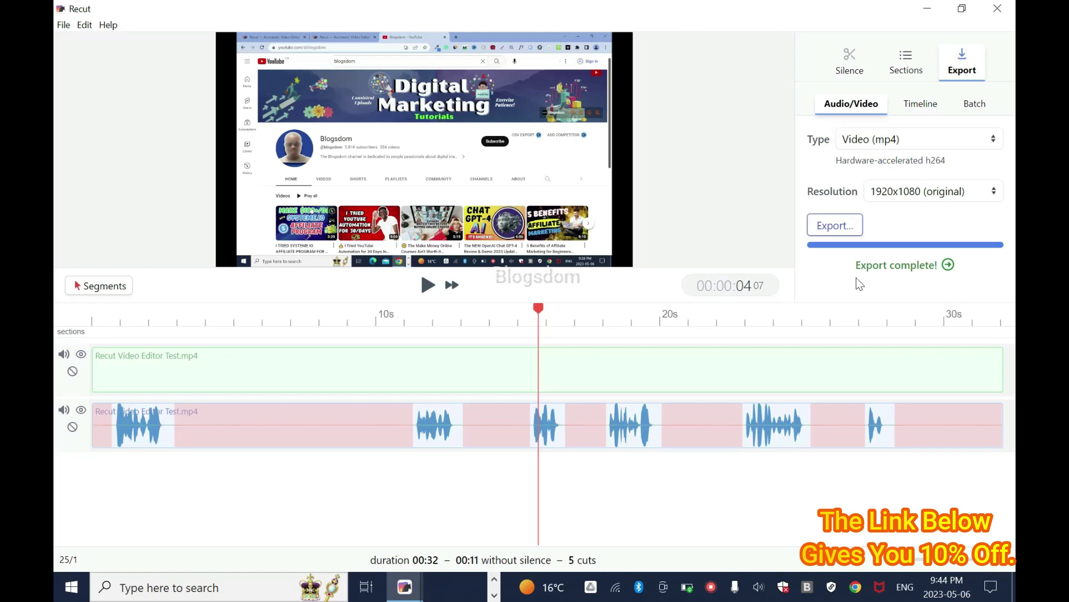
Step: Play the 4.55 MB _without_silence MP4 from the Output folder, then drag it onto Filmora's timeline
click(931, 270)
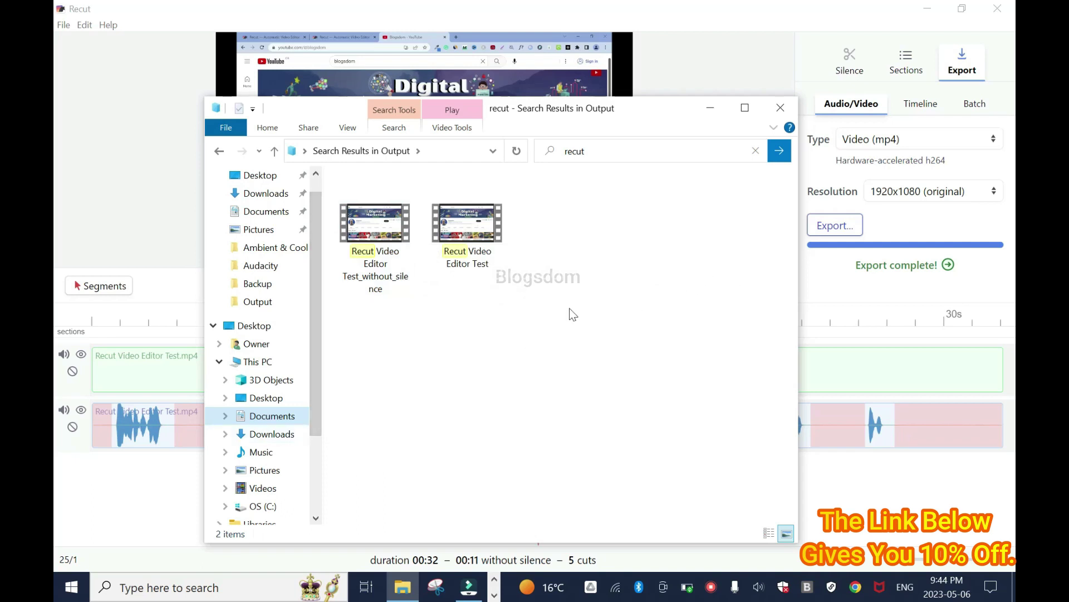
double_click(387, 224)
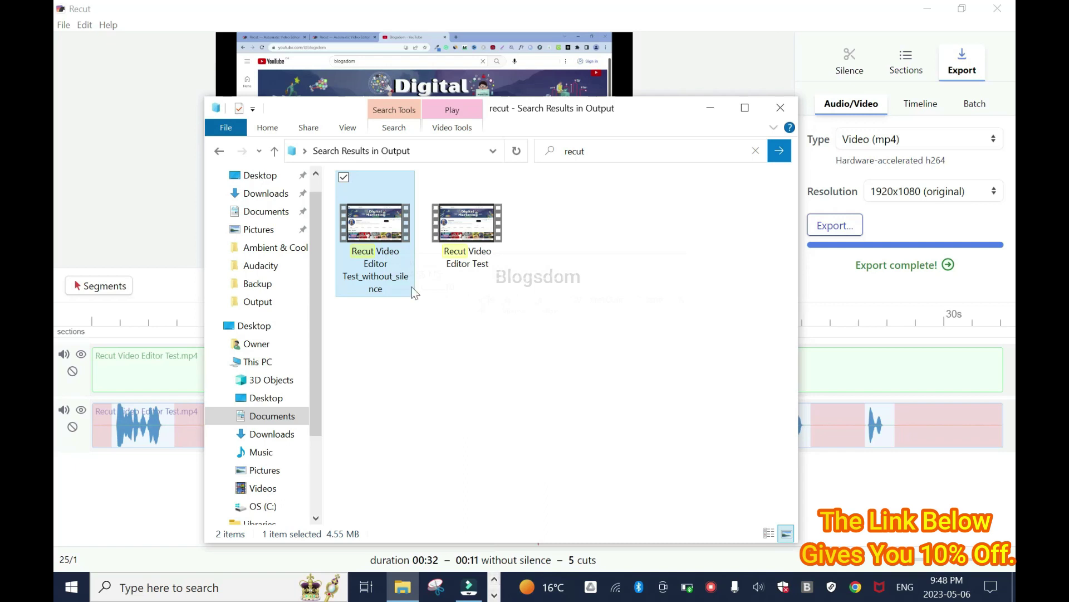
right_click(467, 591)
drag(464, 596, 147, 427)
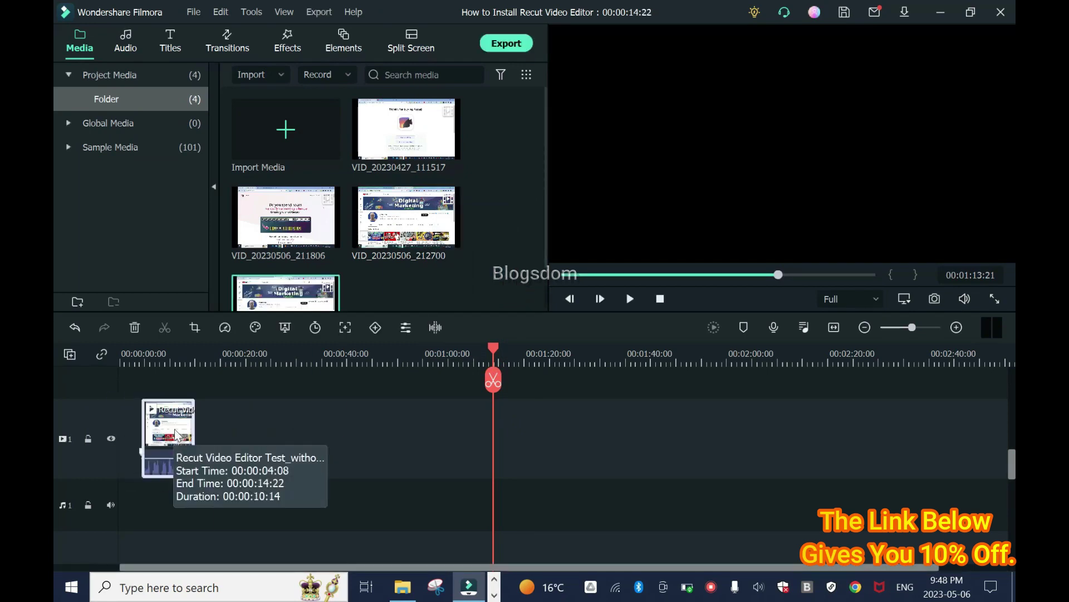